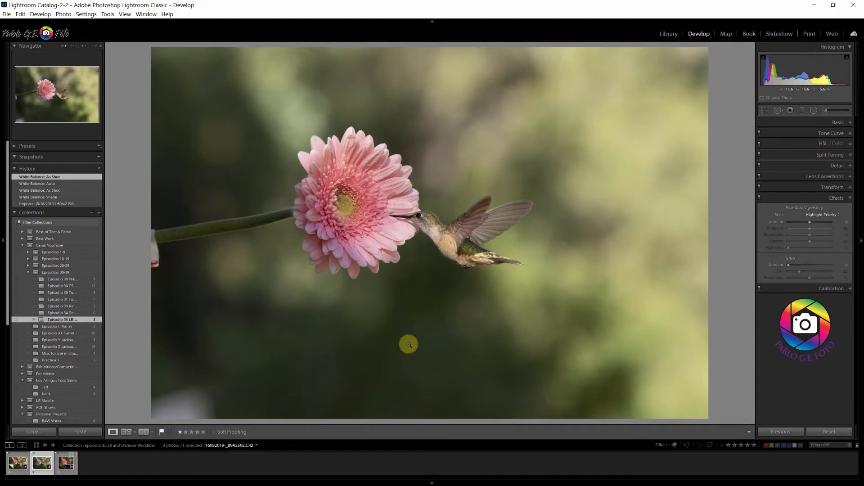
- Select the hummingbird photo's virtual copy and review its Basic, Detail and crop settings
left_click(10, 455)
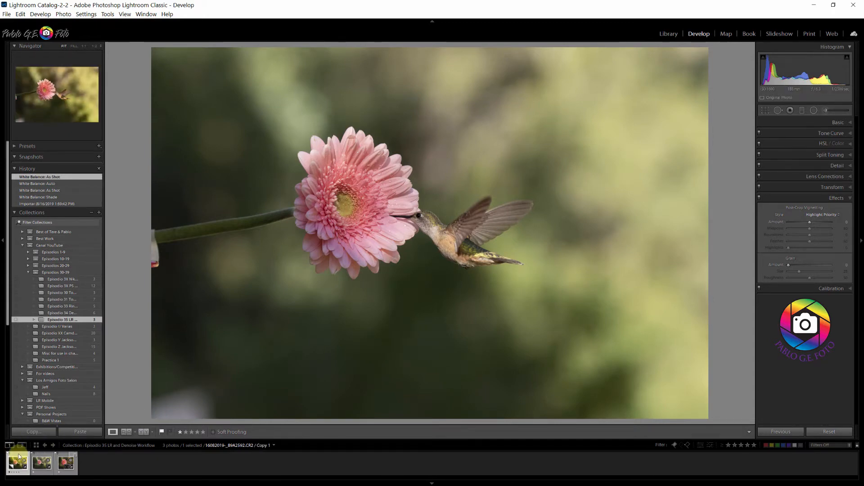
left_click(850, 122)
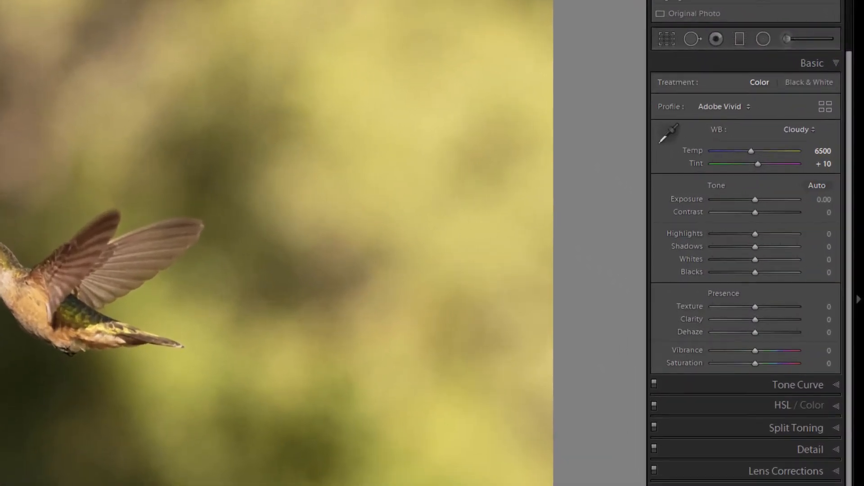
left_click(830, 448)
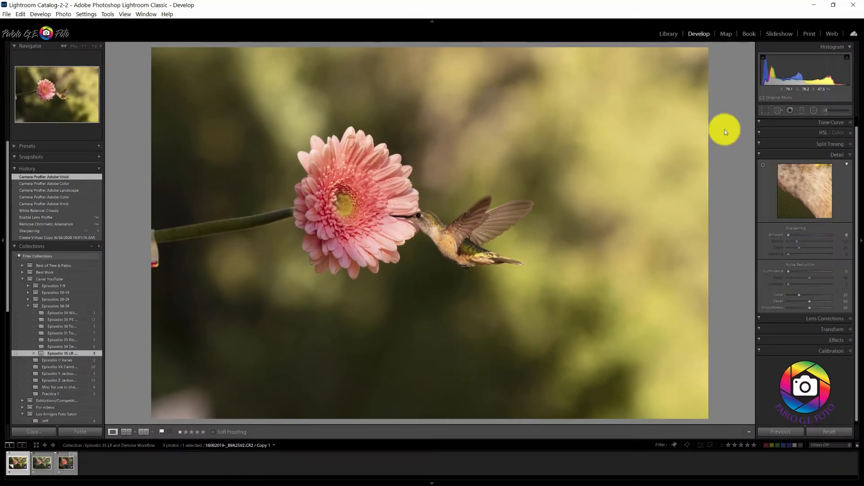
left_click(765, 110)
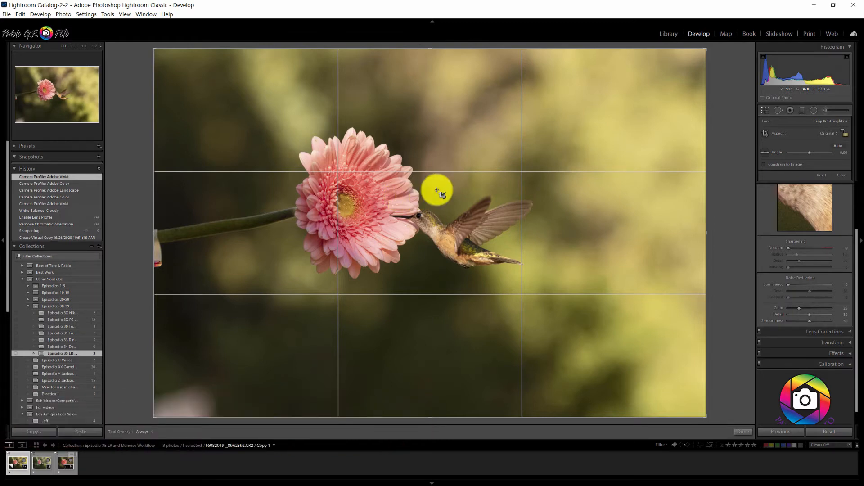
left_click(845, 175)
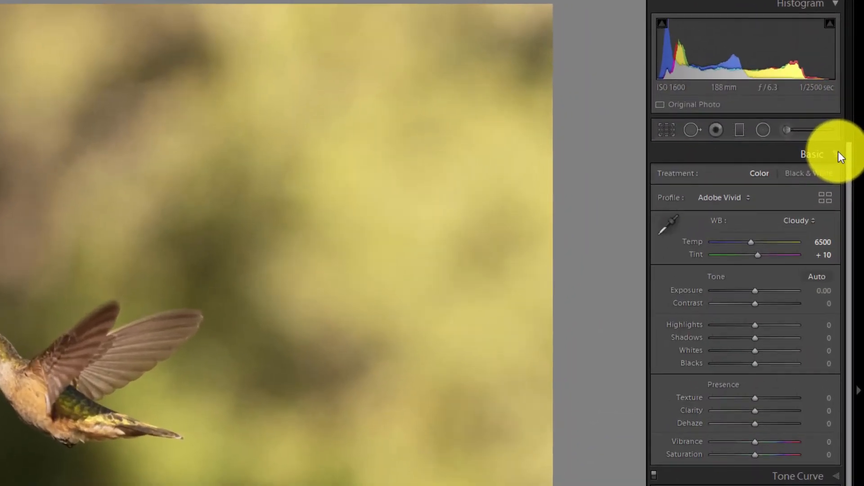
- Try the As Shot white balance on the virtual copy and return it to Cloudy
left_click(803, 219)
left_click(778, 242)
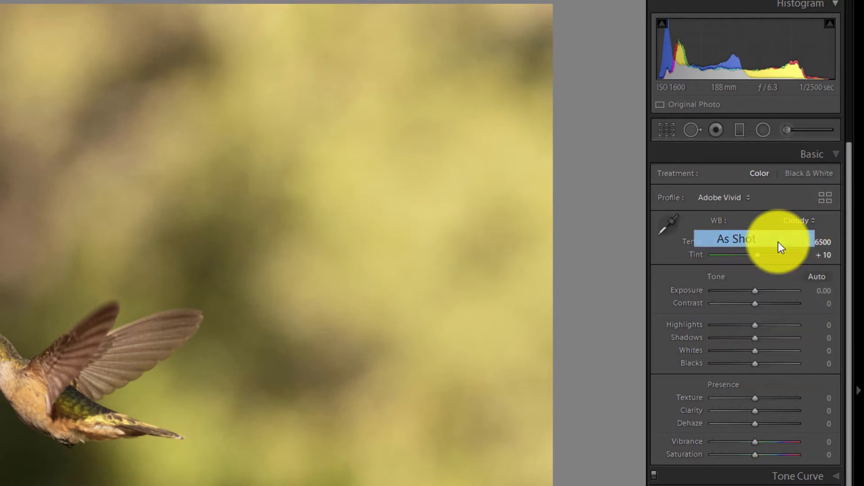
left_click(793, 222)
left_click(758, 292)
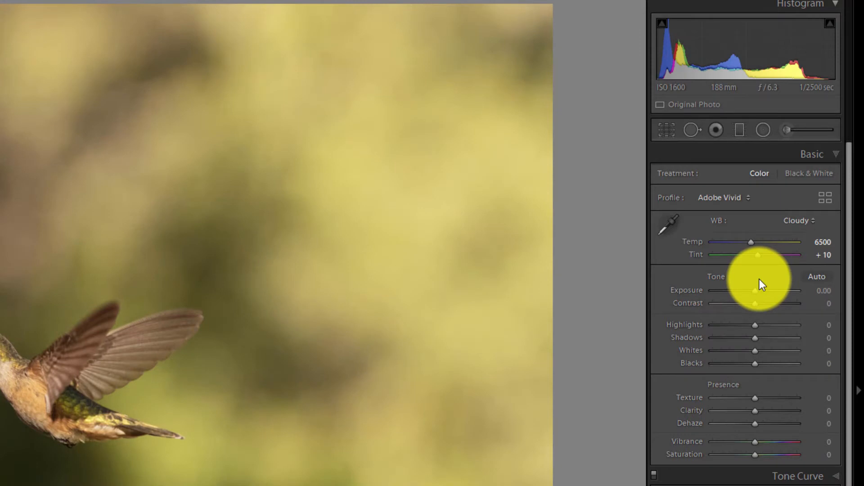
- Review the Adobe profile choices, the Camera Matching profiles and the lens correction settings for the photo
left_click(751, 199)
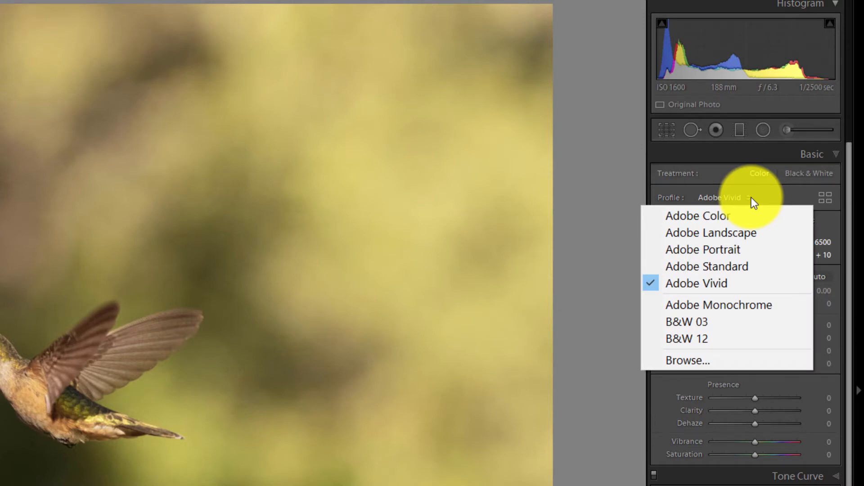
left_click(750, 201)
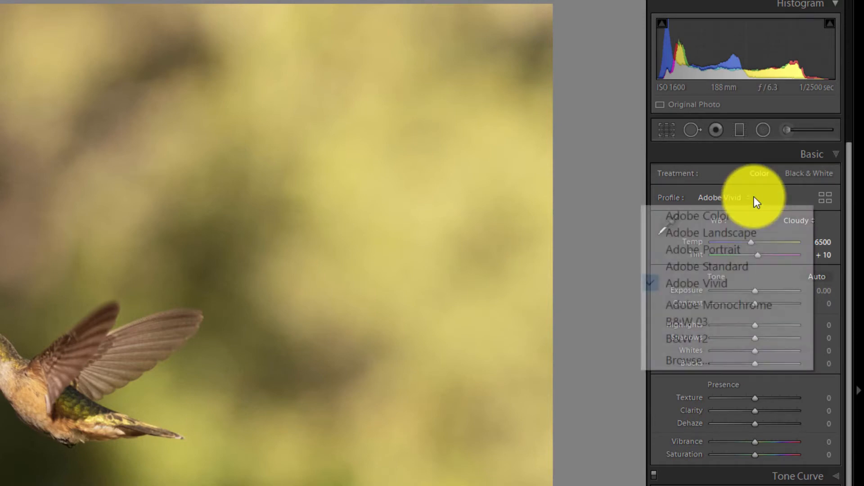
left_click(825, 198)
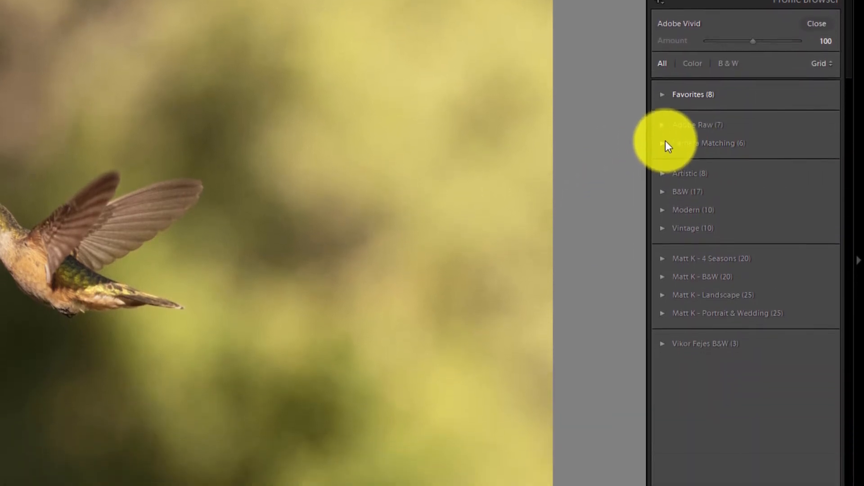
left_click(666, 223)
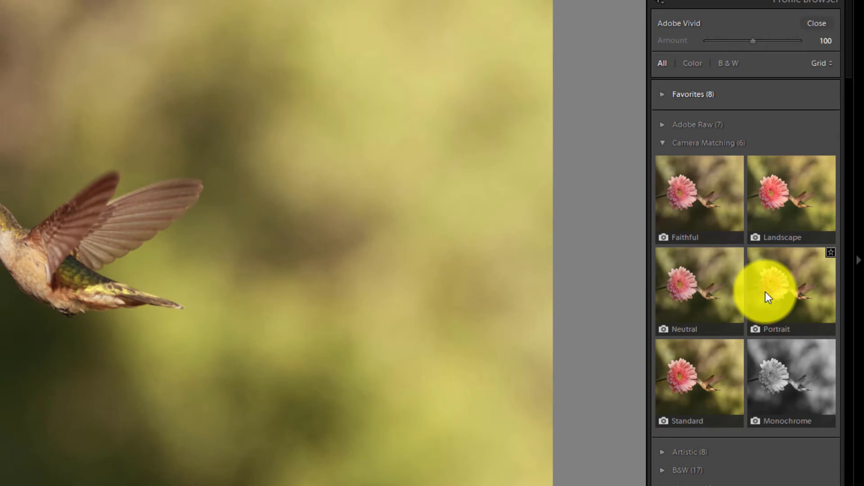
left_click(661, 144)
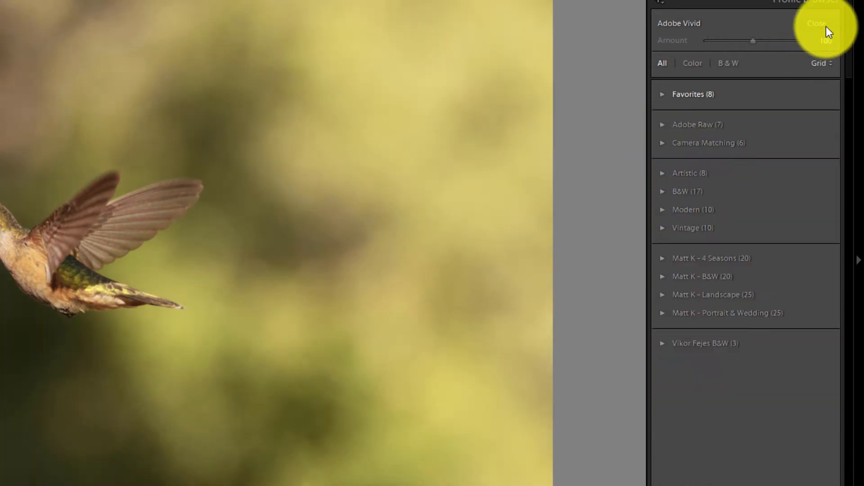
left_click(824, 24)
left_click(746, 68)
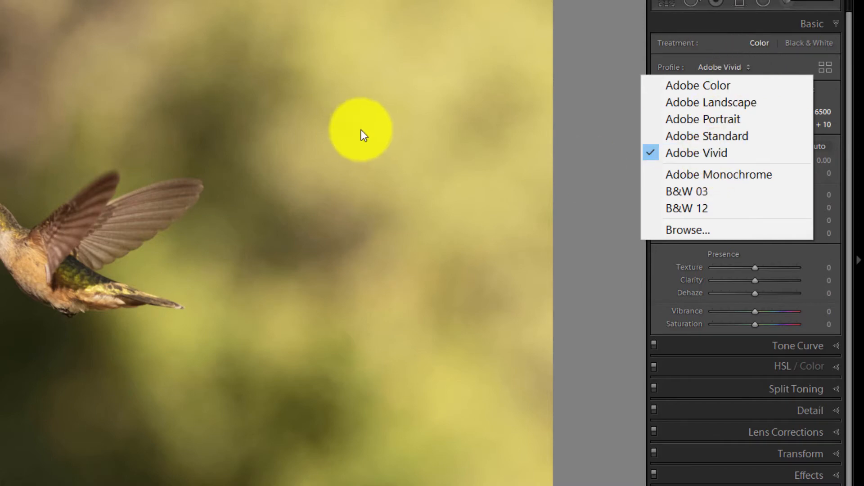
left_click(600, 282)
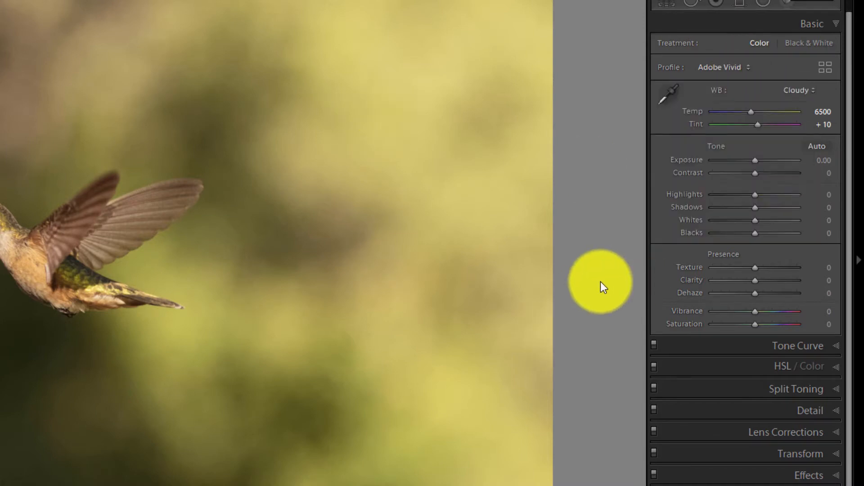
left_click(807, 433)
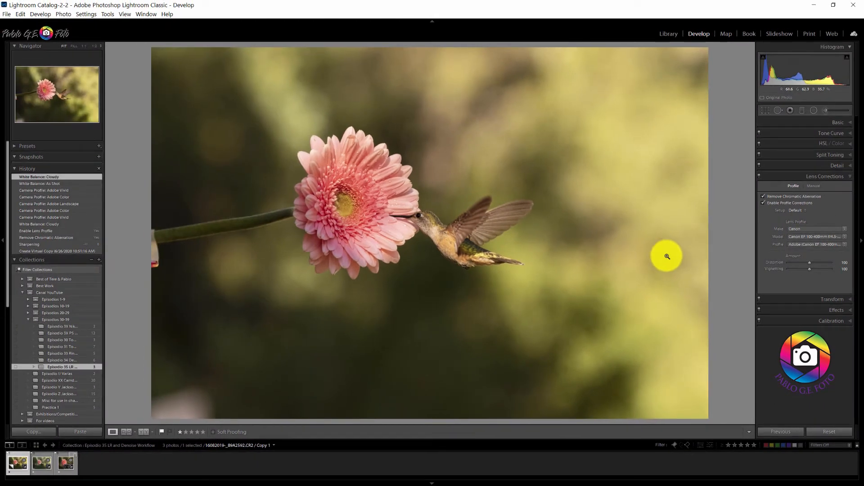
- Start editing the virtual copy in Topaz DeNoise AI, keeping TIFF as the file format and ProPhoto RGB as the color space
right_click(15, 463)
mouse_move(62, 286)
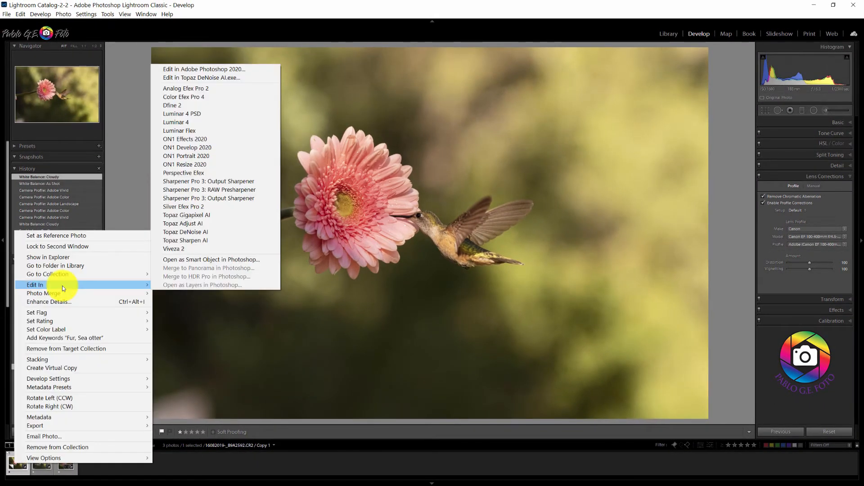
left_click(204, 233)
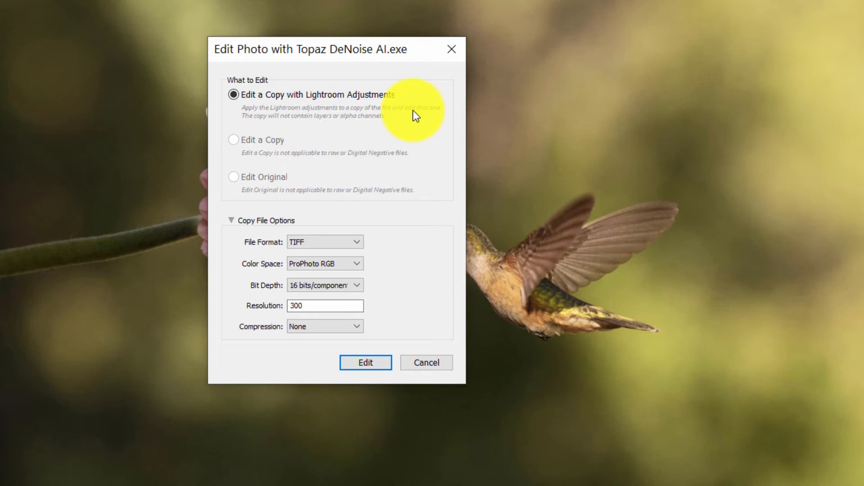
left_click(357, 245)
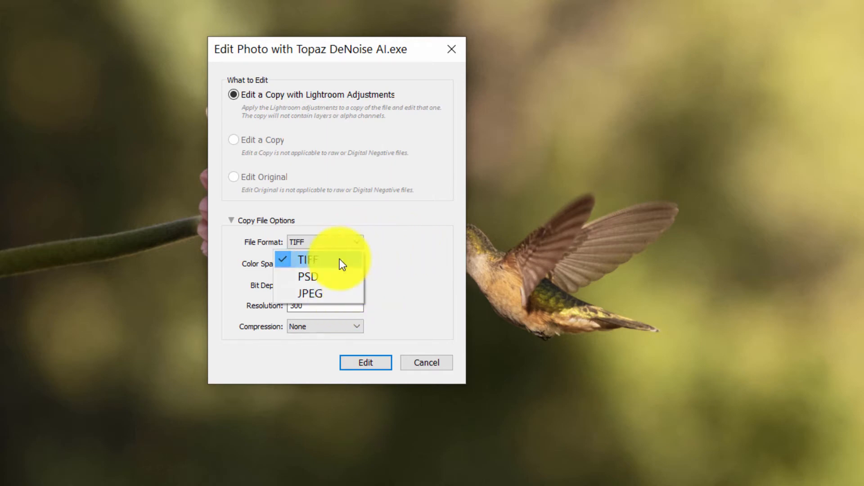
left_click(311, 259)
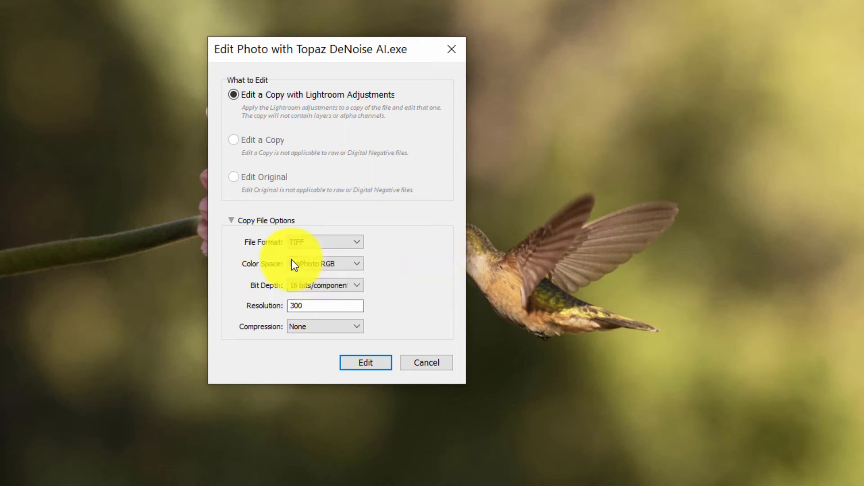
left_click(359, 265)
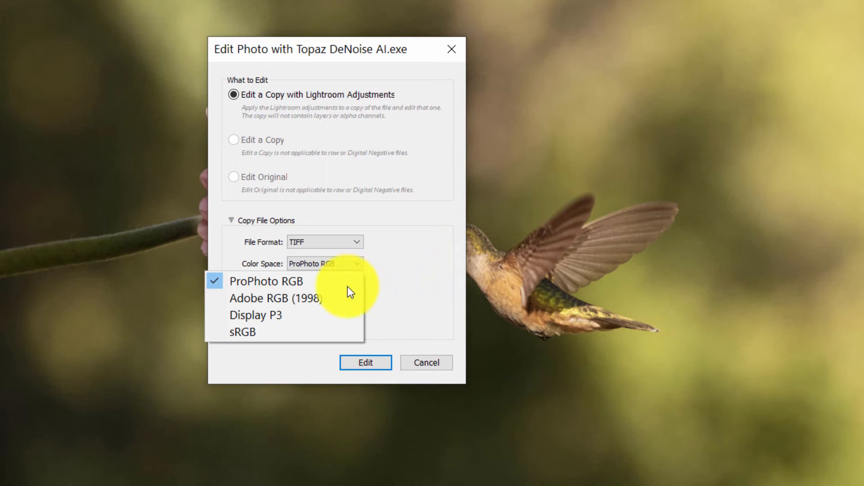
left_click(290, 283)
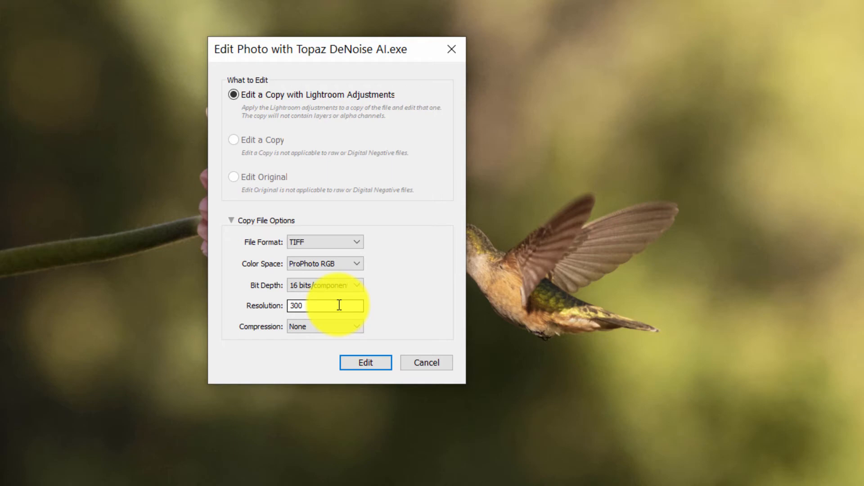
- Set the copy's resolution to 360, keep compression at None and open the copy in Topaz DeNoise AI
left_click_drag(331, 306, 272, 308)
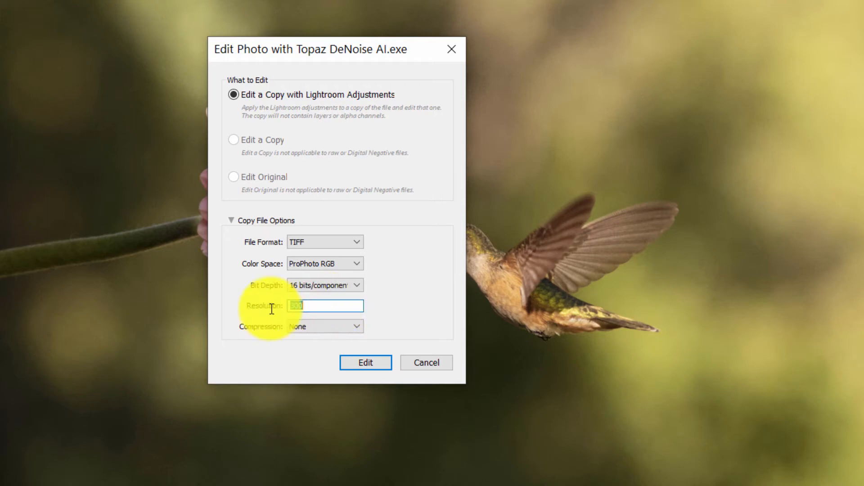
type("360")
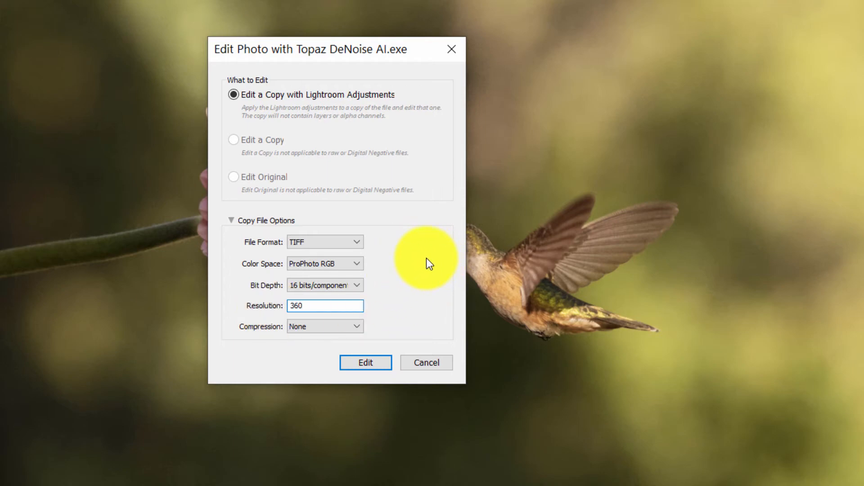
left_click(357, 325)
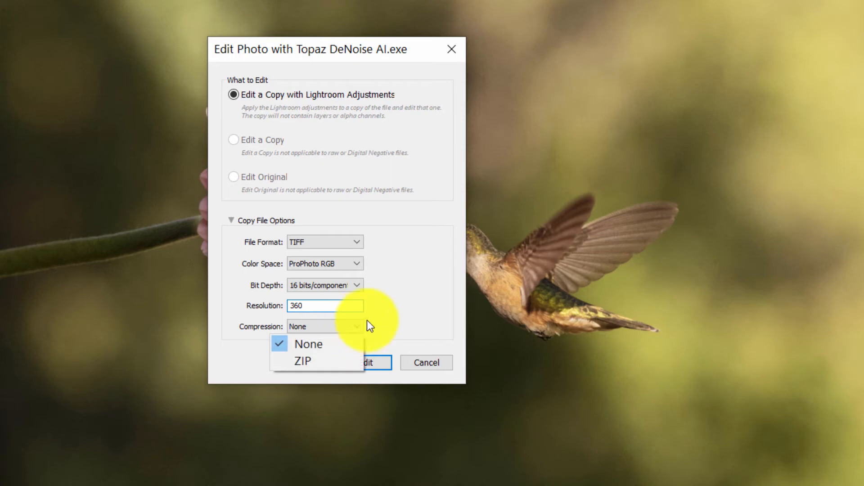
left_click(420, 296)
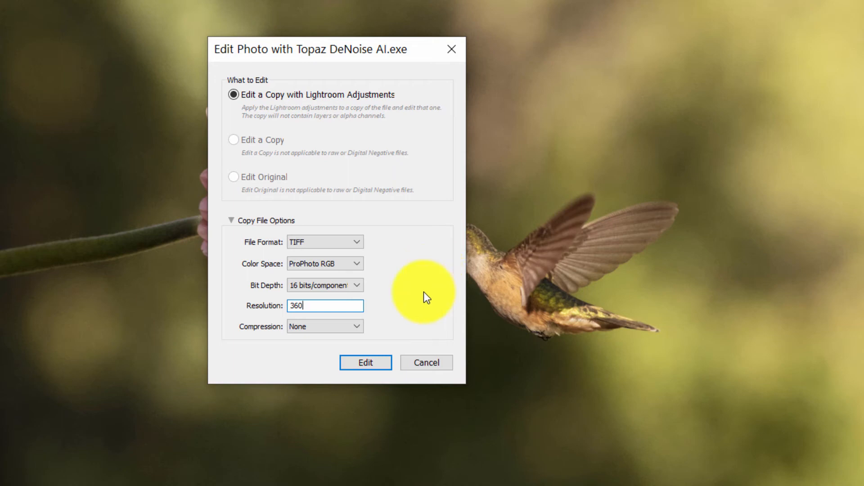
left_click(362, 363)
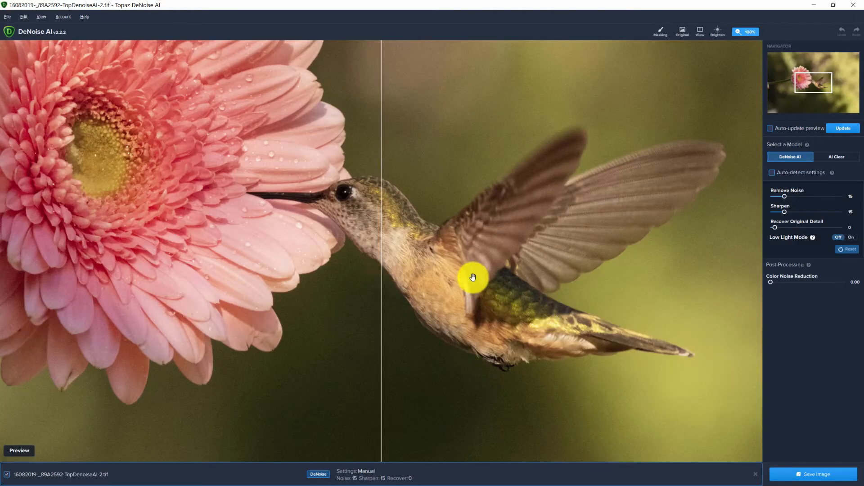
- Turn on auto-detected noise settings, update the preview and compare before and after around the hummingbird's head
left_click_drag(441, 266, 501, 314)
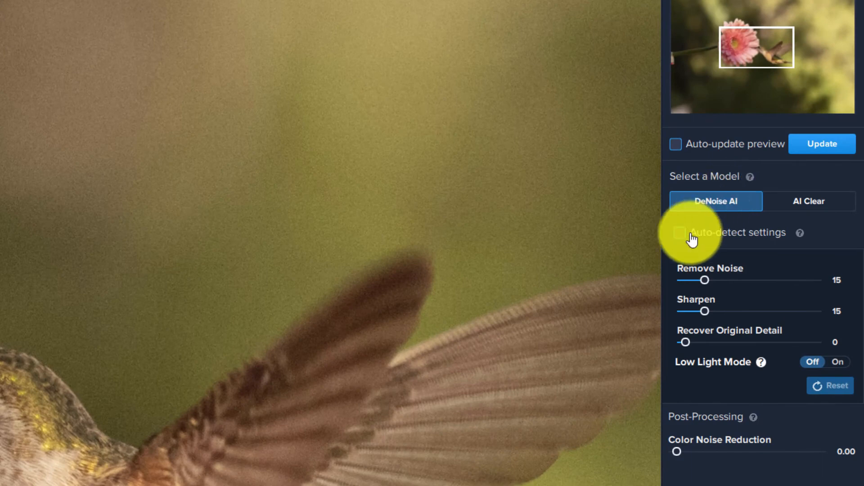
left_click(682, 237)
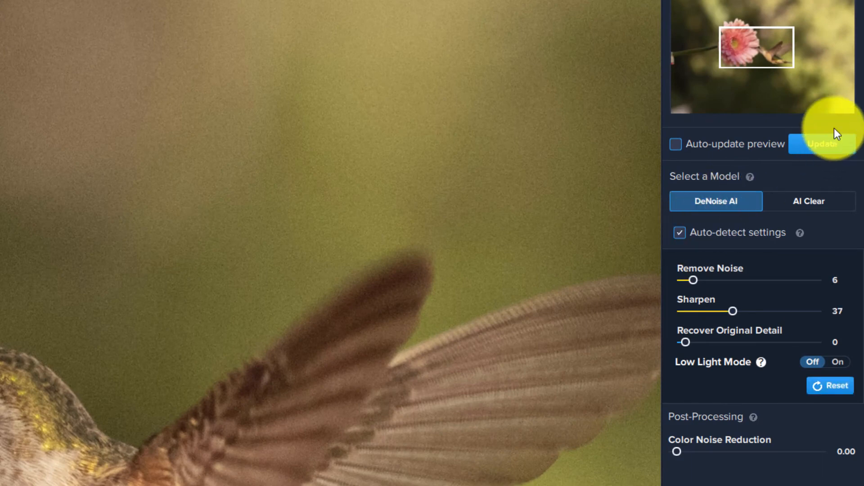
left_click(825, 145)
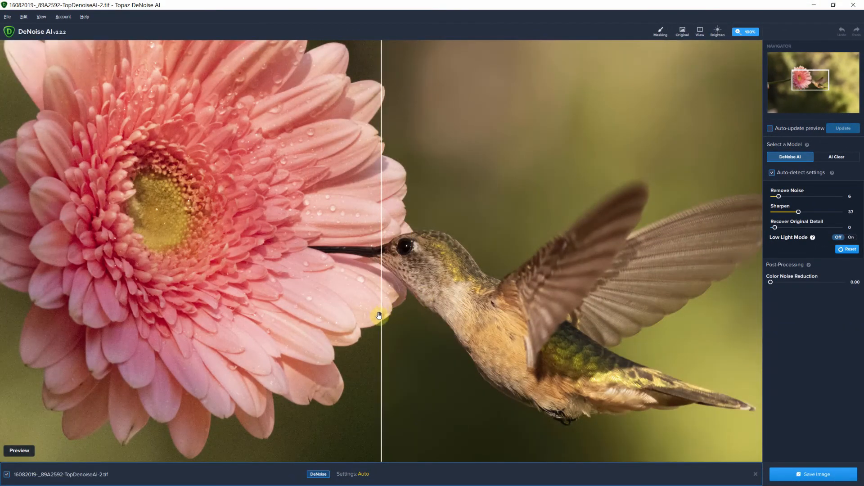
left_click_drag(382, 313, 332, 243)
left_click_drag(408, 246, 406, 241)
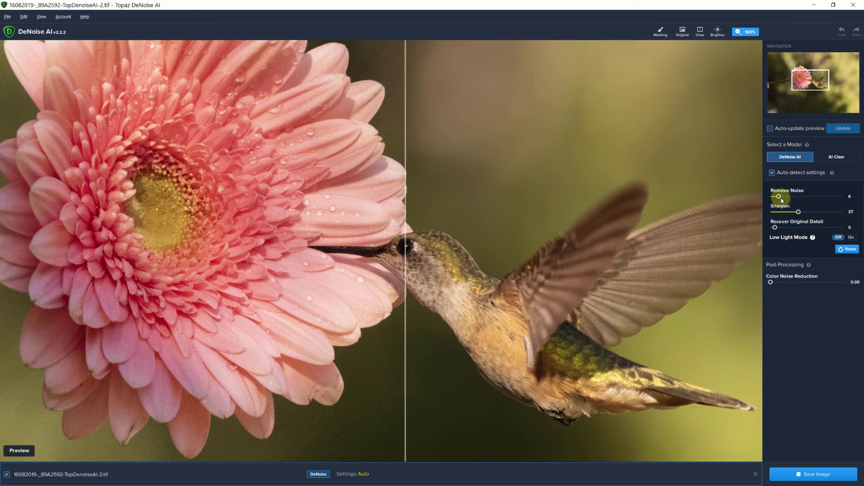
- Raise Remove Noise to 11, update and compare the preview, and save the denoised image
left_click_drag(780, 198, 781, 196)
left_click(839, 129)
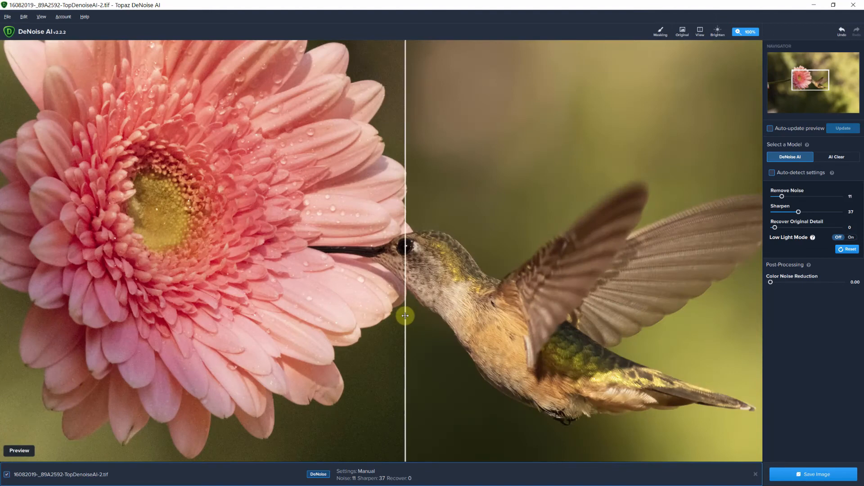
left_click_drag(405, 315, 359, 283)
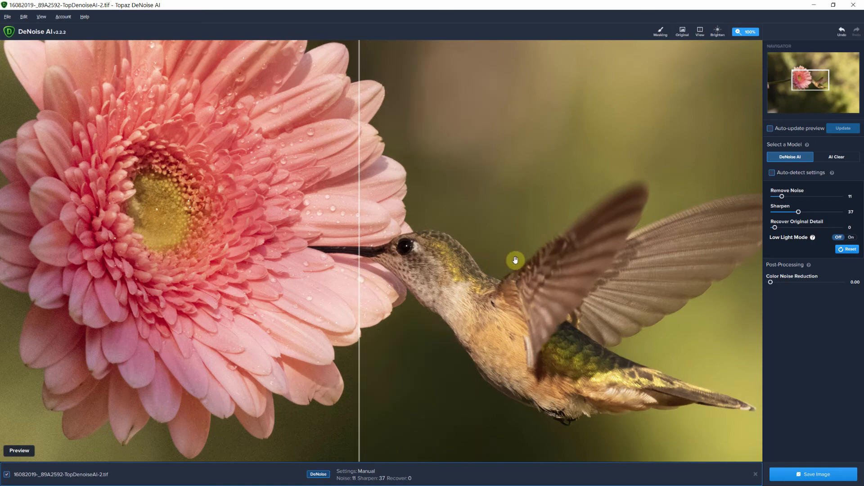
left_click(816, 474)
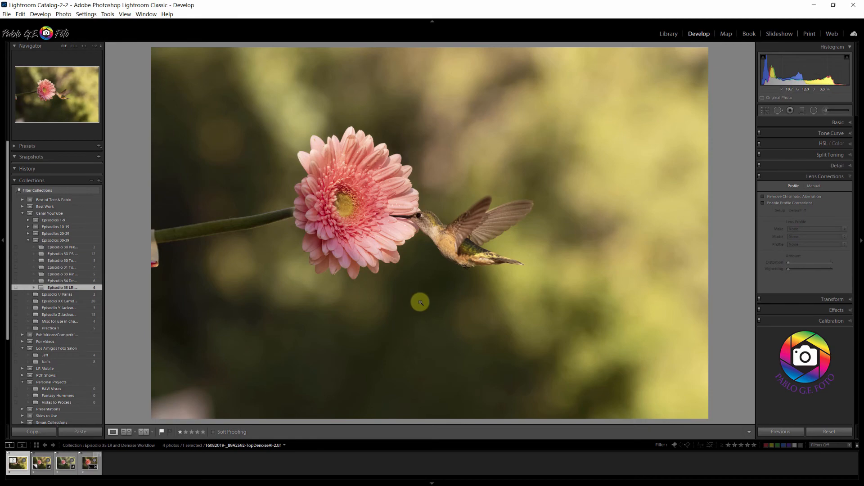
- Examine the denoised TIFF's hummingbird at close zoom, and inspect the crop used on the already finished version
left_click(428, 207)
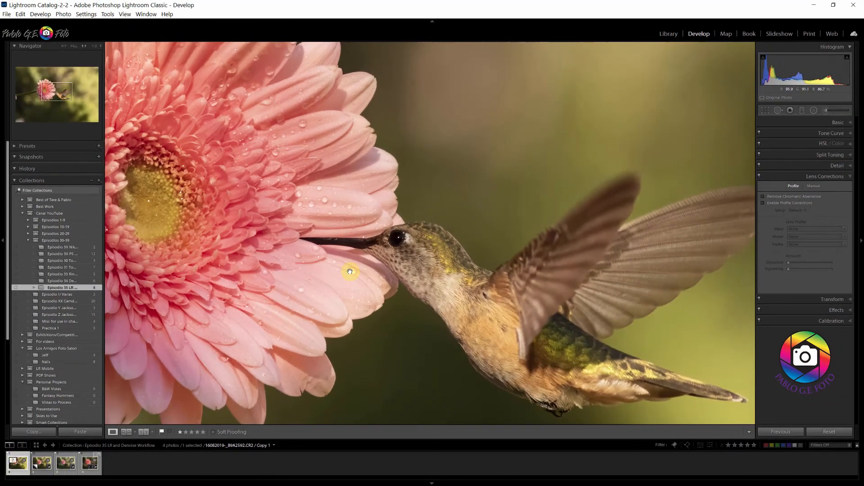
left_click(389, 248)
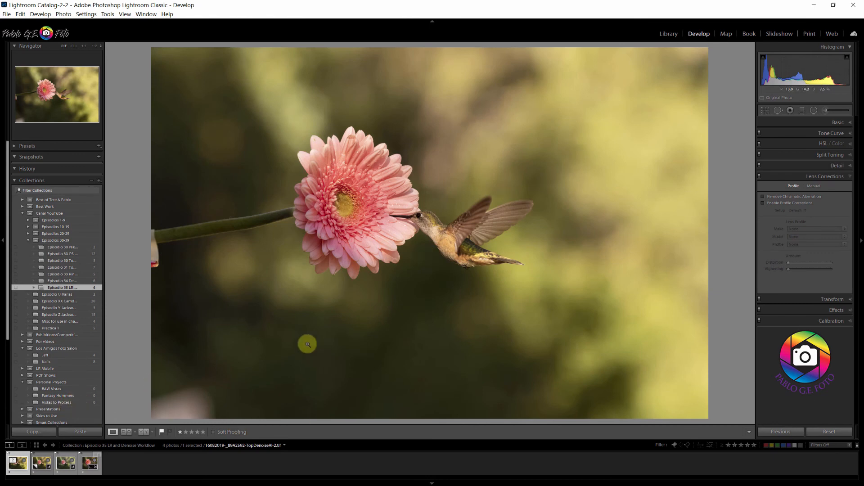
left_click(84, 460)
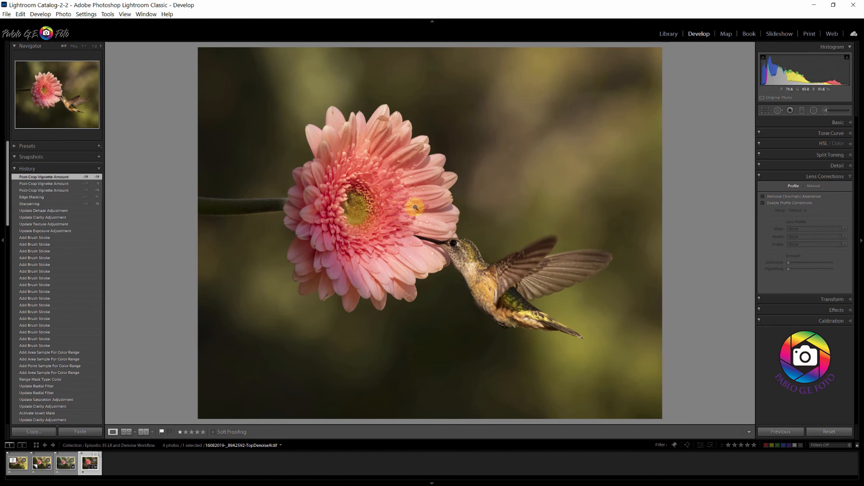
left_click(765, 110)
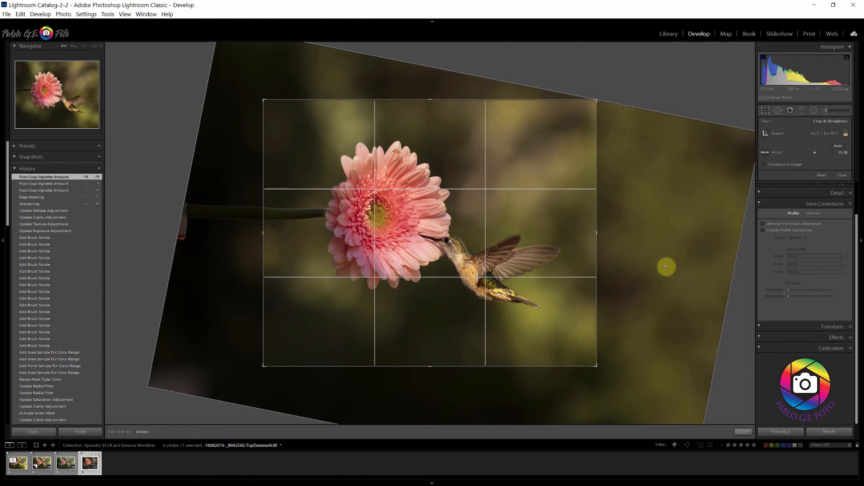
left_click(841, 175)
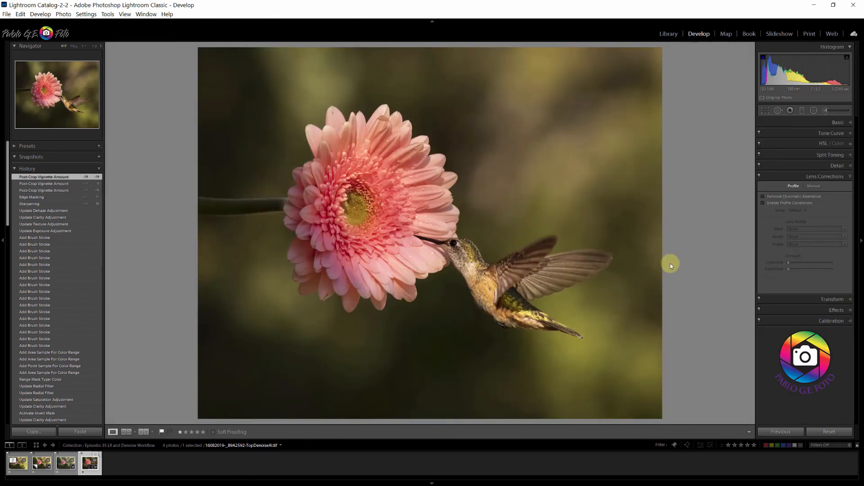